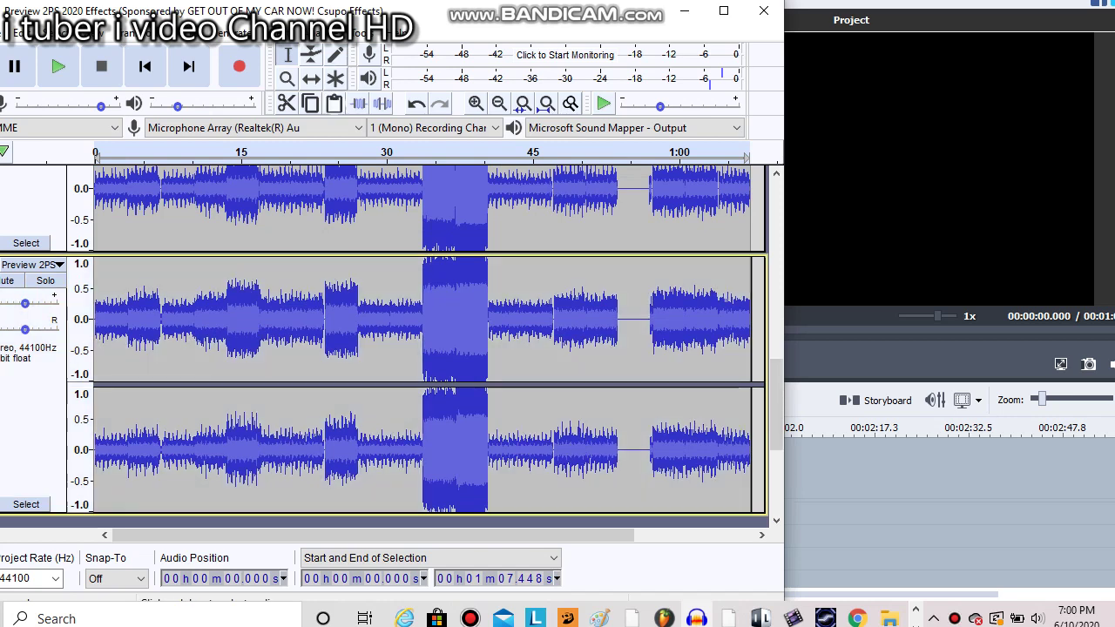
Step: Shift the pitch of the newest duplicate track, the lowest in the project, by -18 semitones
scroll(776, 471, down, 1)
click(314, 33)
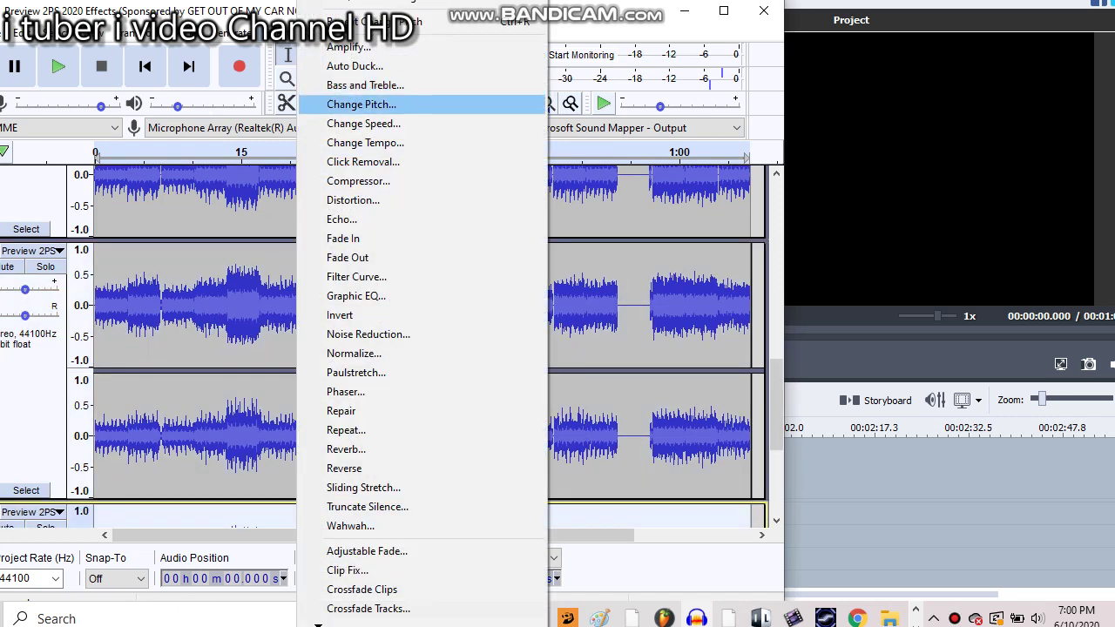
click(358, 104)
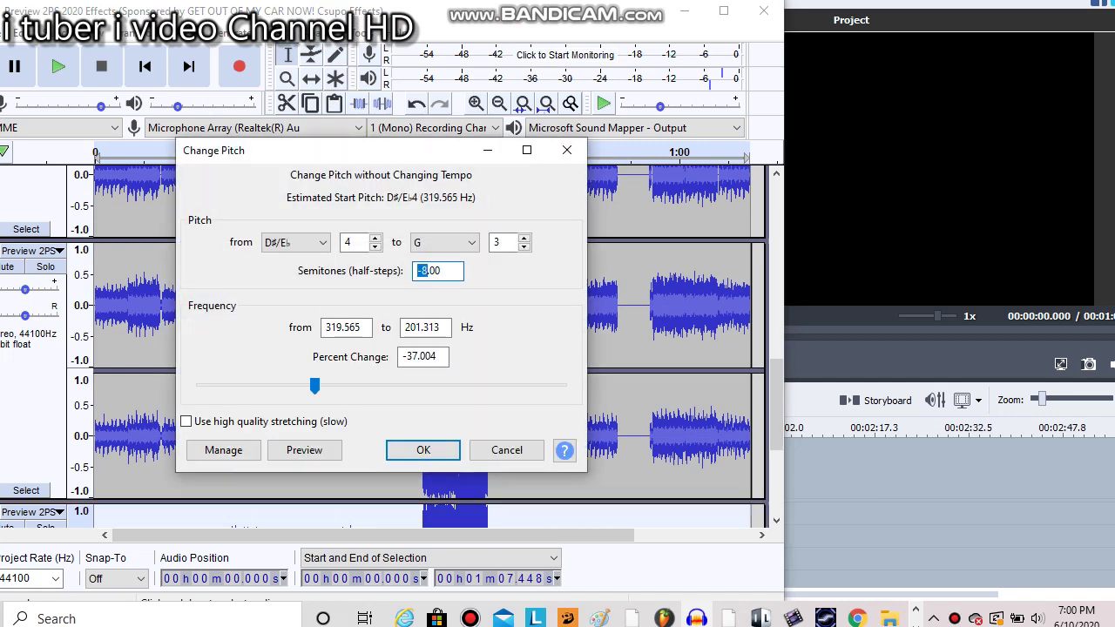
click(419, 271)
text(1)
key(Return)
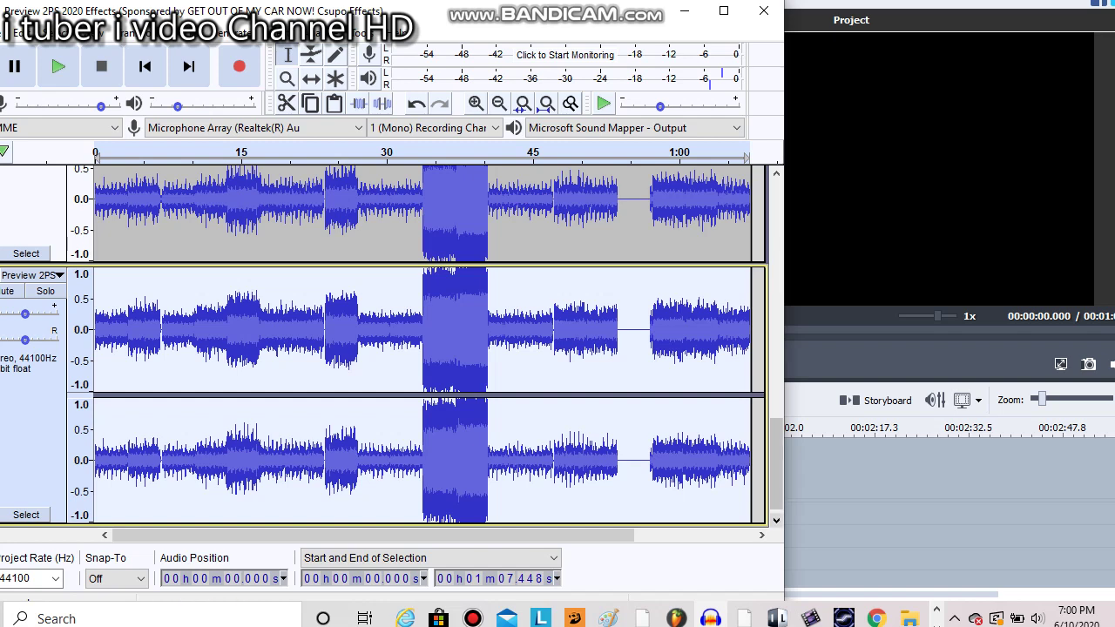
Step: Duplicate the selected track again and shift the copy's pitch by -25 semitones
scroll(775, 471, down, 1)
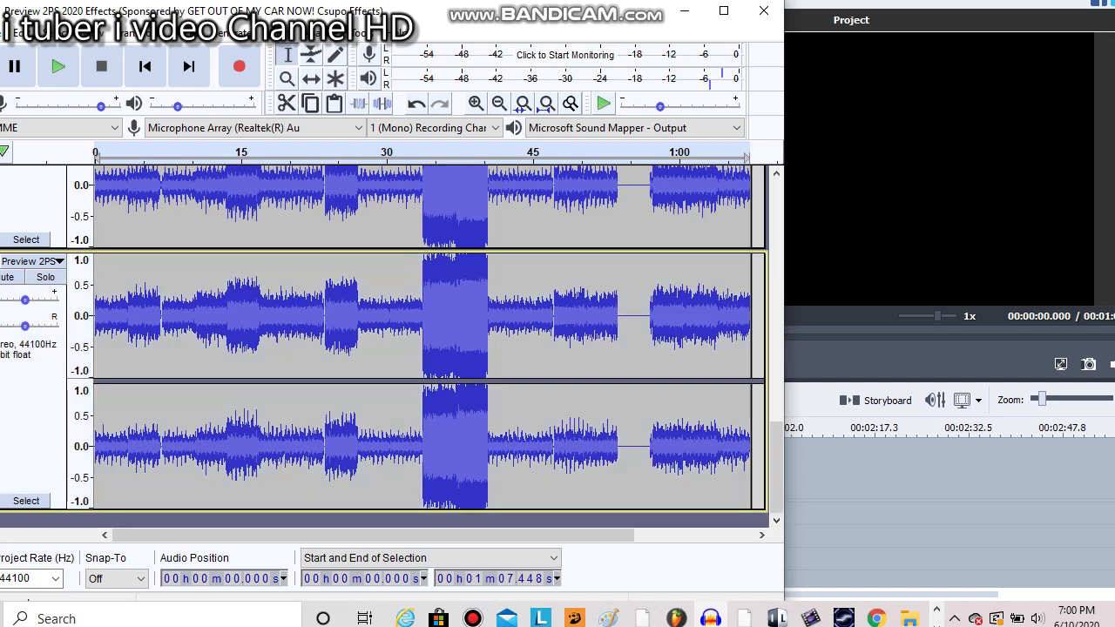
key(ctrl+d)
key(alt+c)
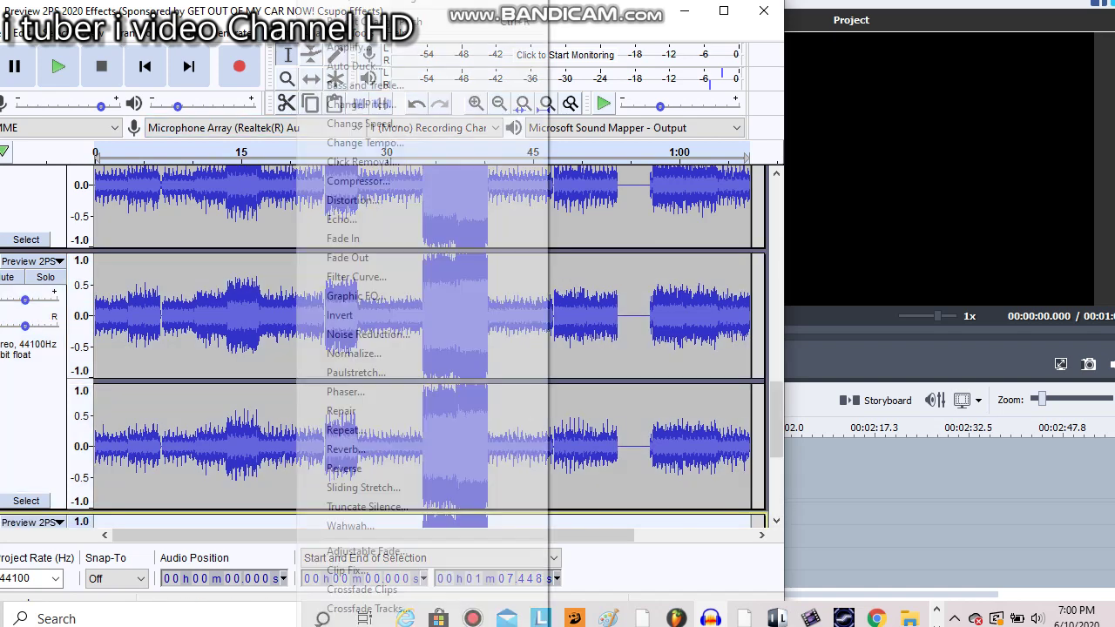
click(361, 103)
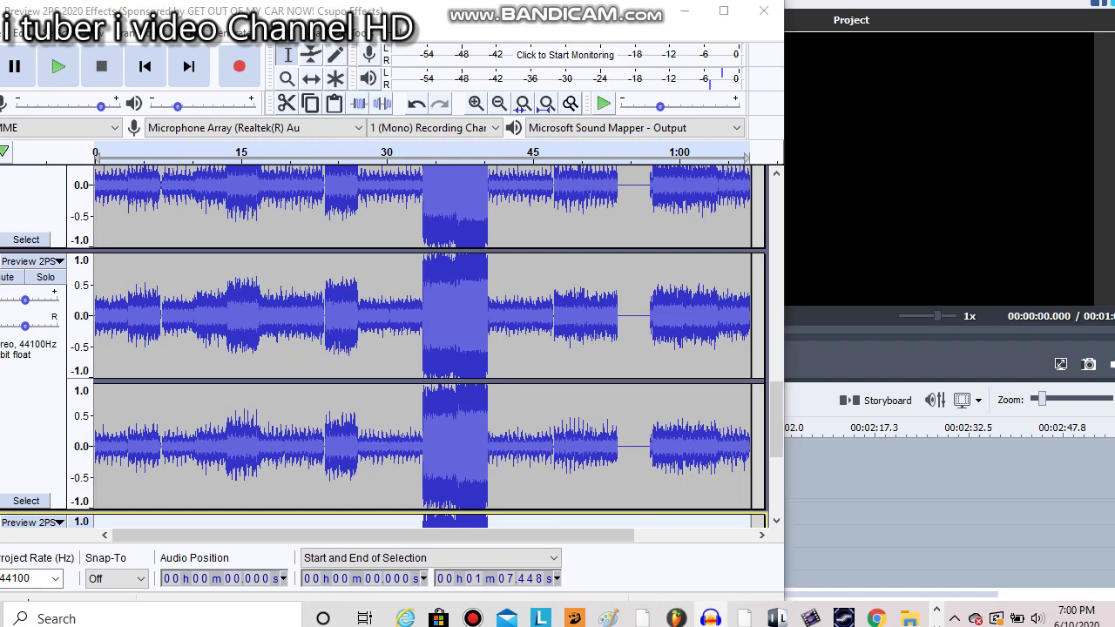
double_click(431, 270)
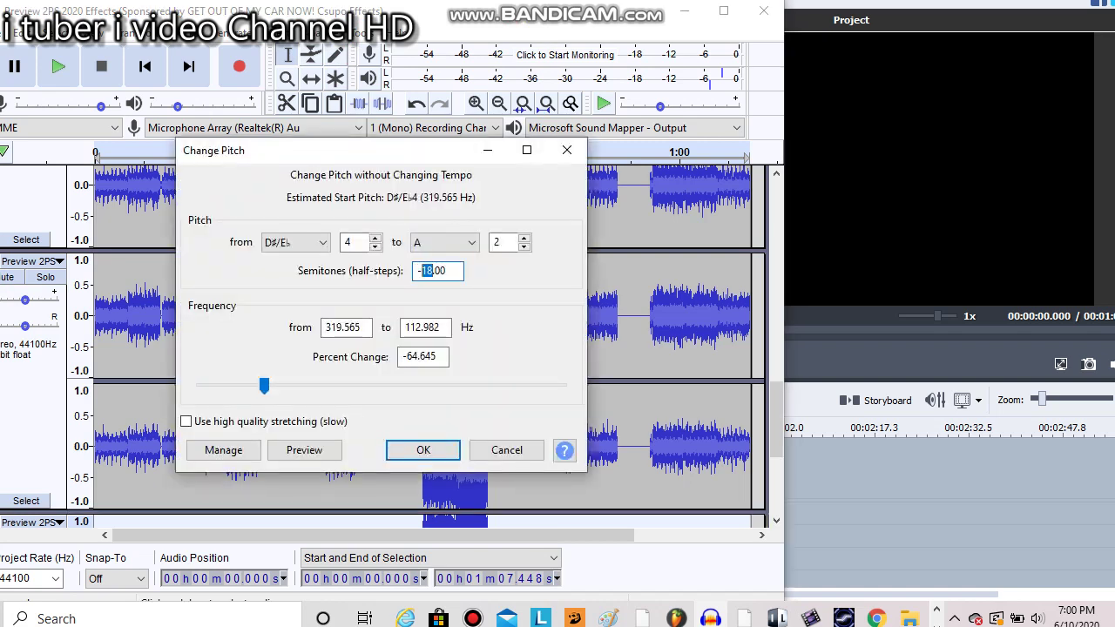
text(25)
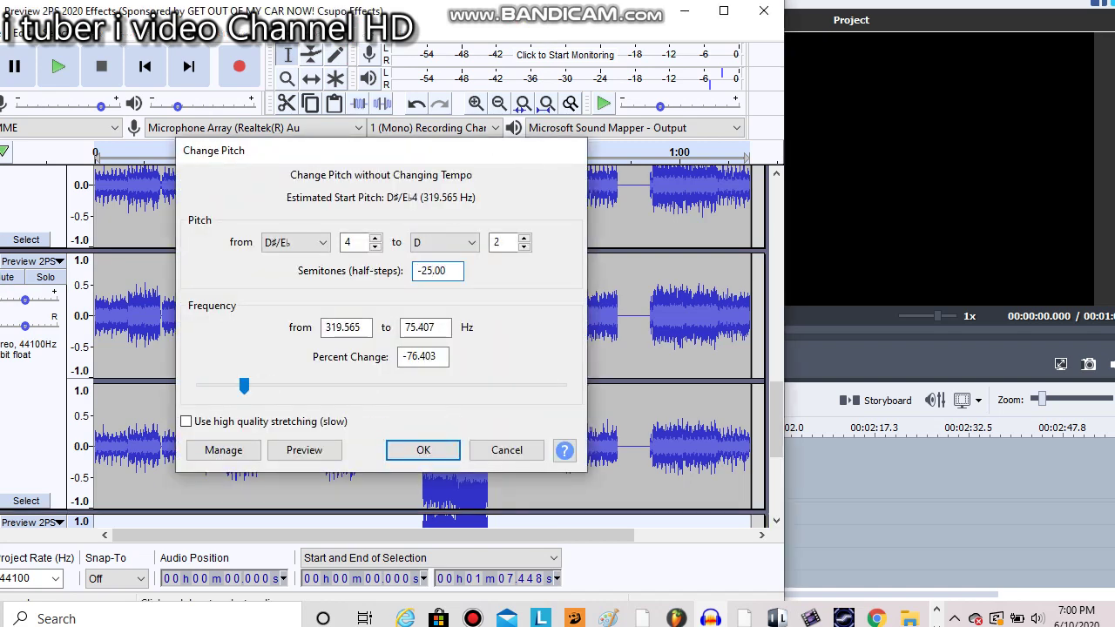
key(Return)
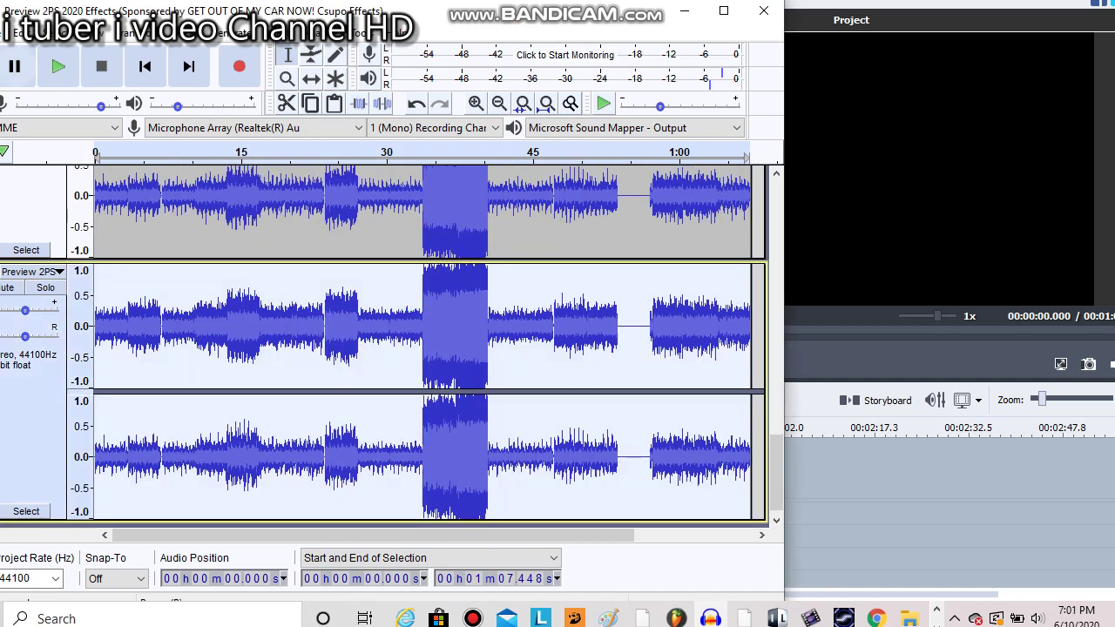
Step: Play back the layered pitch-shifted tracks and start exporting the project audio
click(58, 67)
click(11, 33)
mouse_move(24, 161)
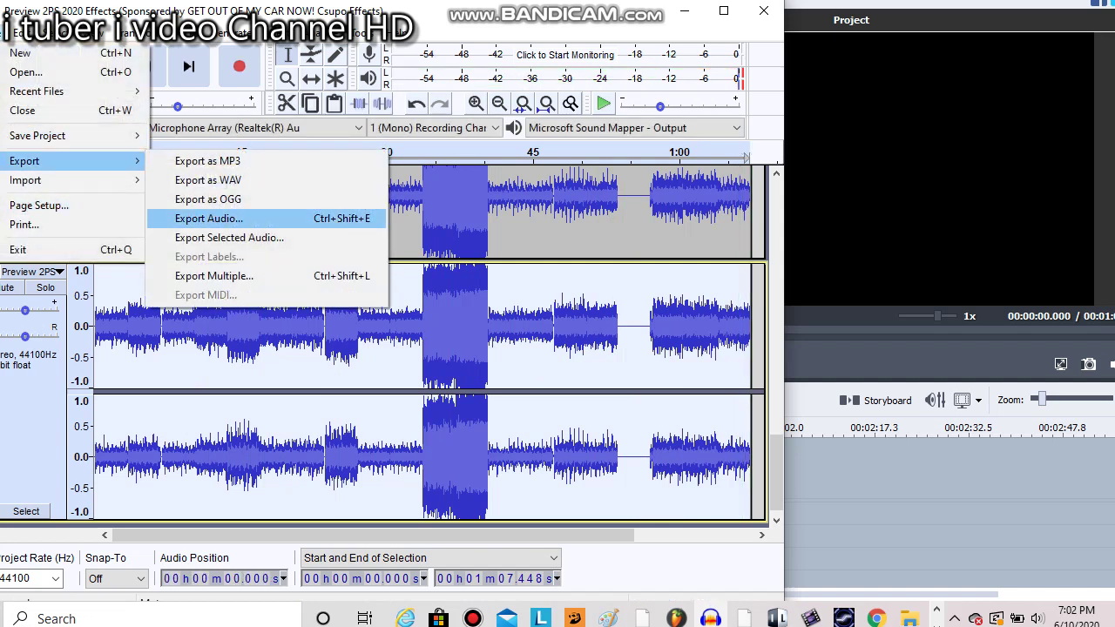
click(209, 218)
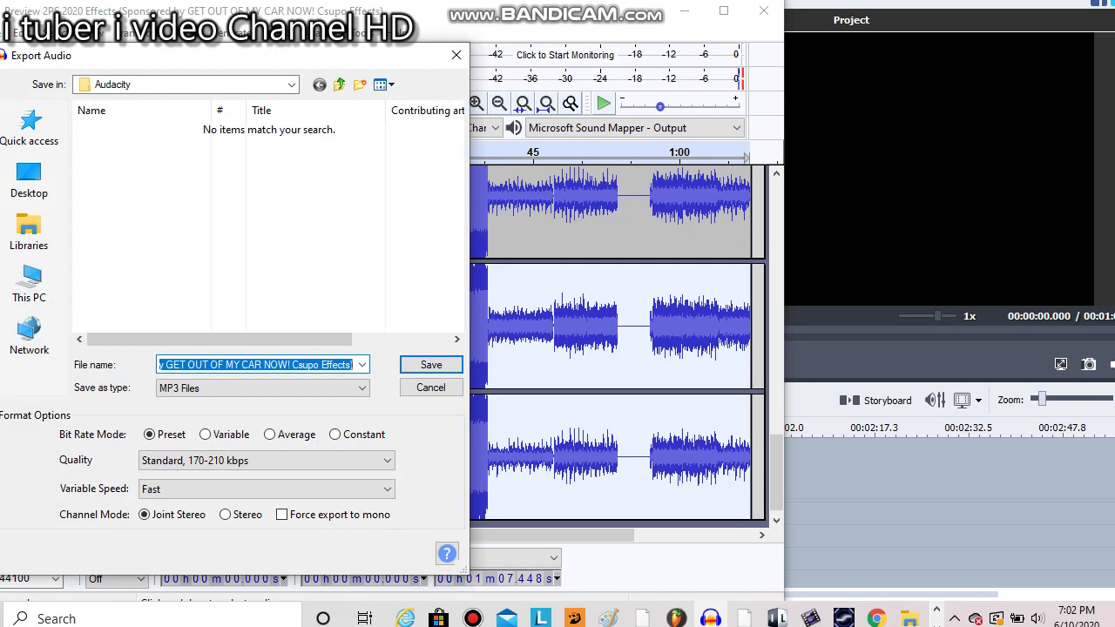
Step: Append "in Distort Deaf Major" to the suggested file name and export the mix as MP3, keeping the metadata tags as they are
key(End)
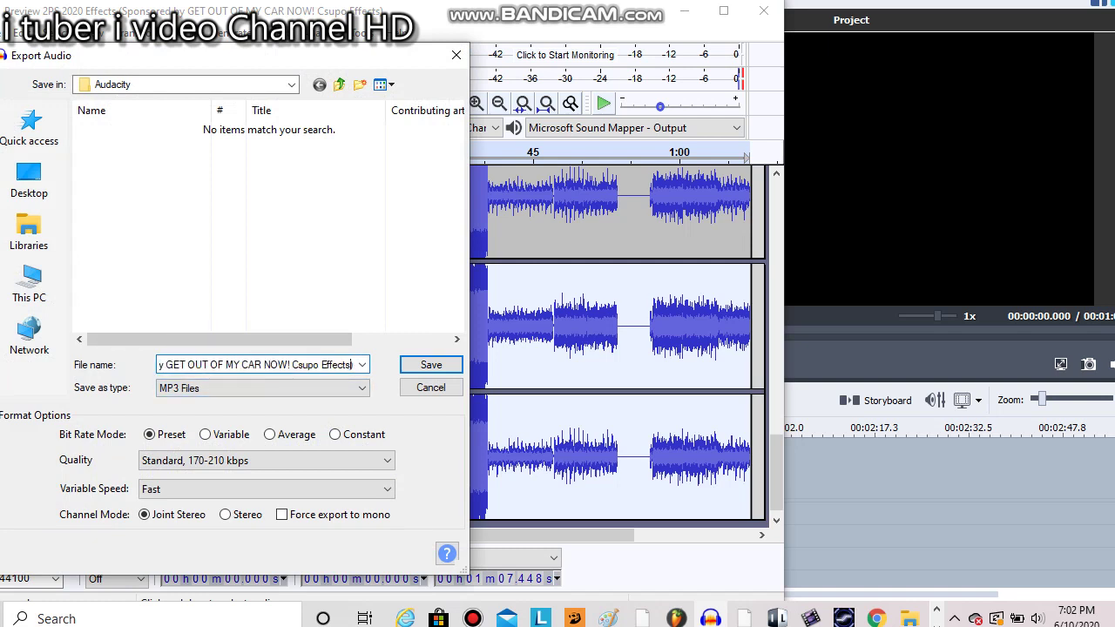
text(i)
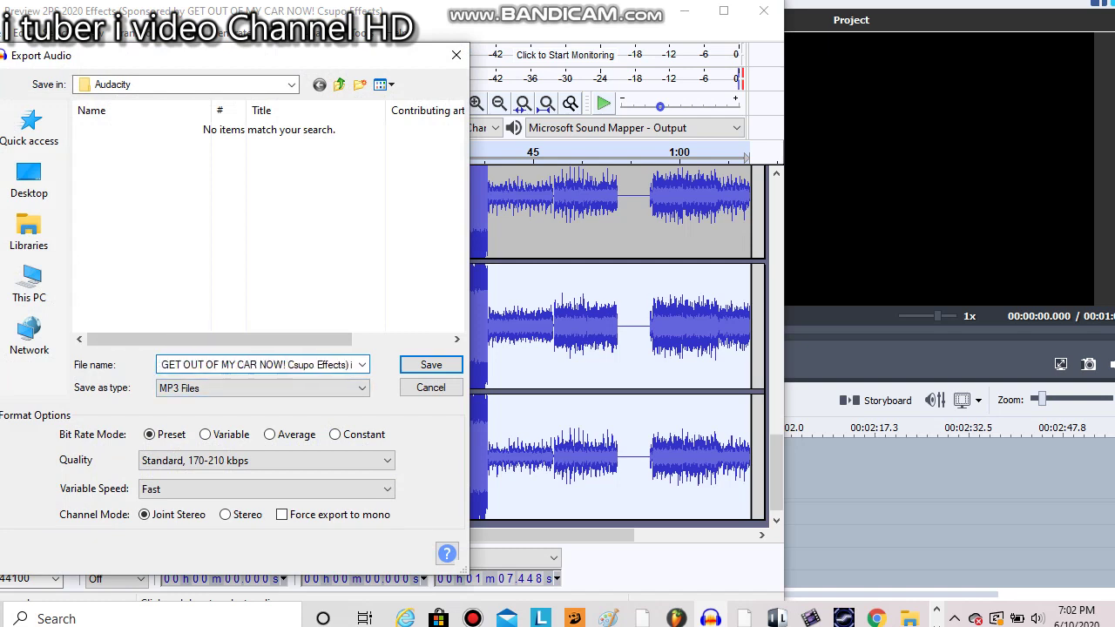
text(n D)
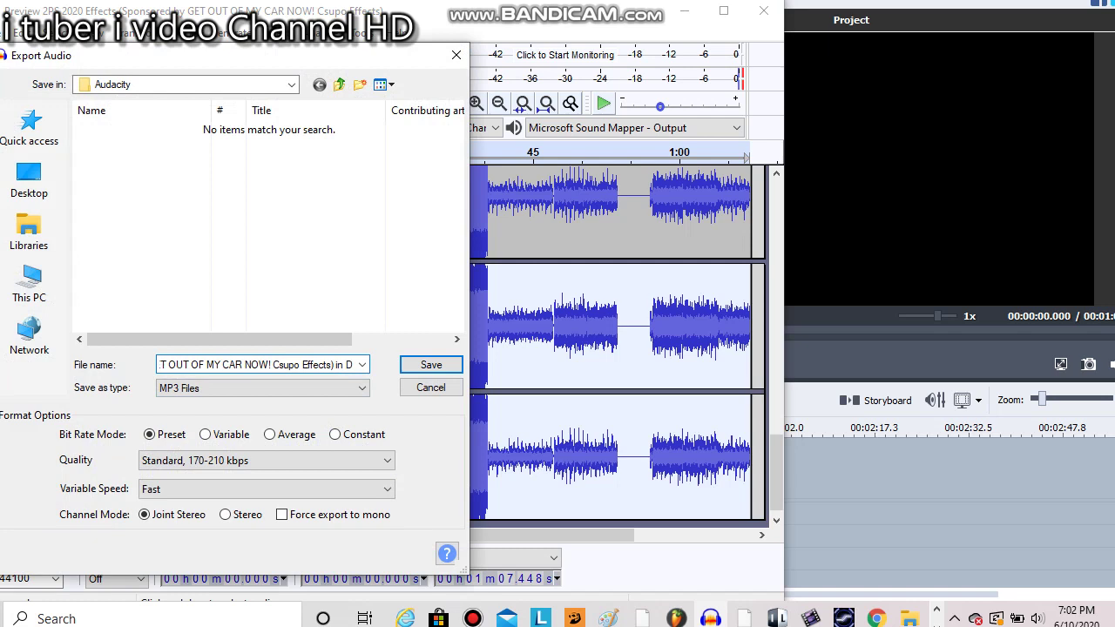
text(istr)
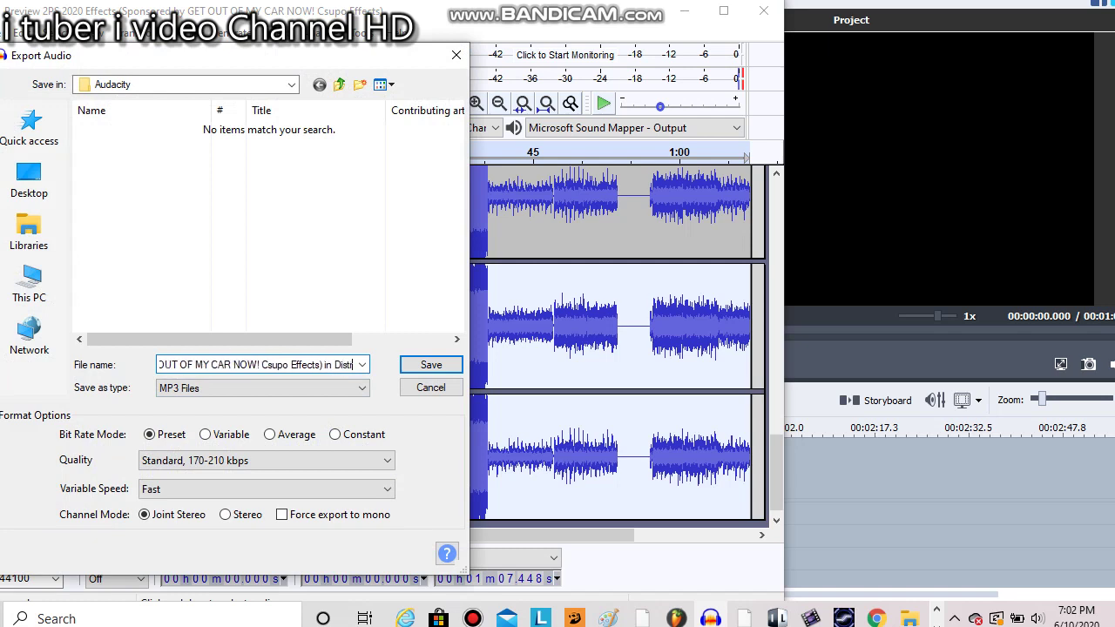
text(r)
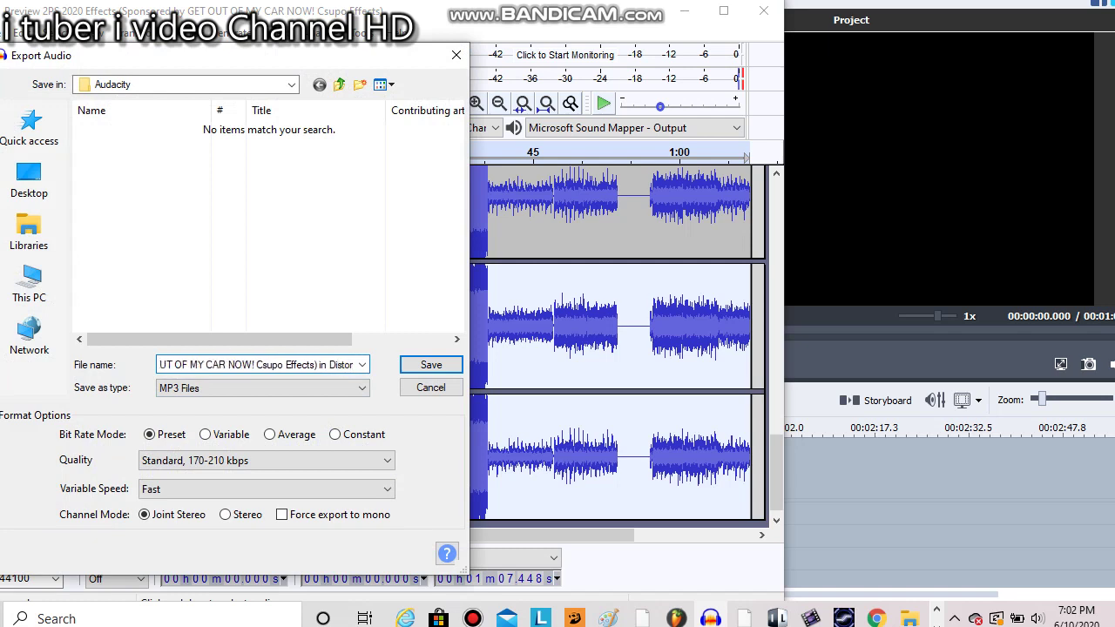
text(t)
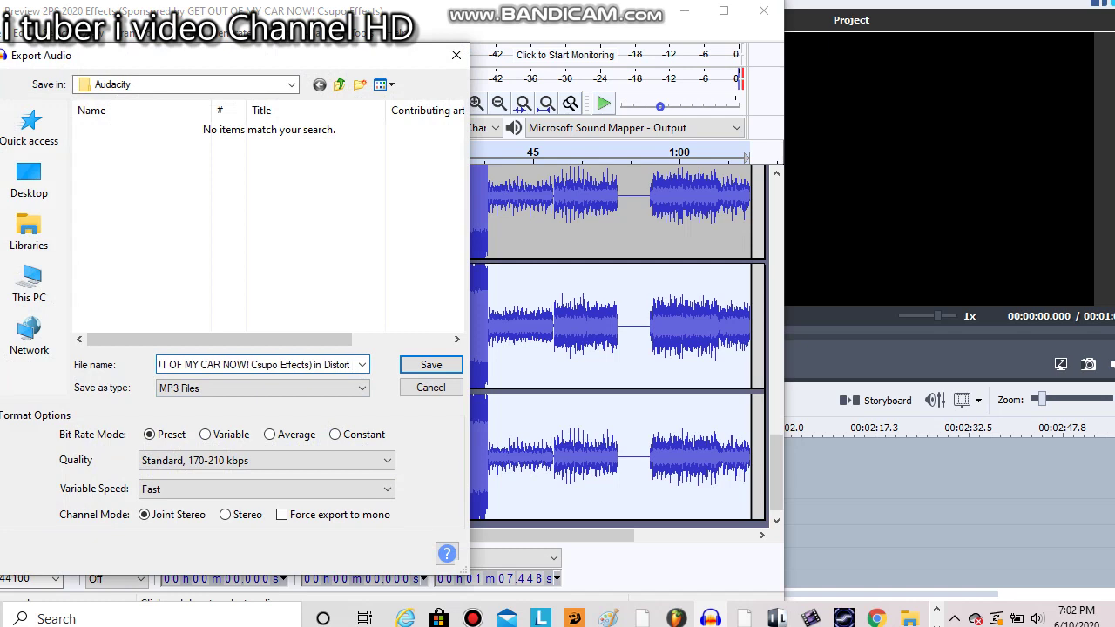
text( D)
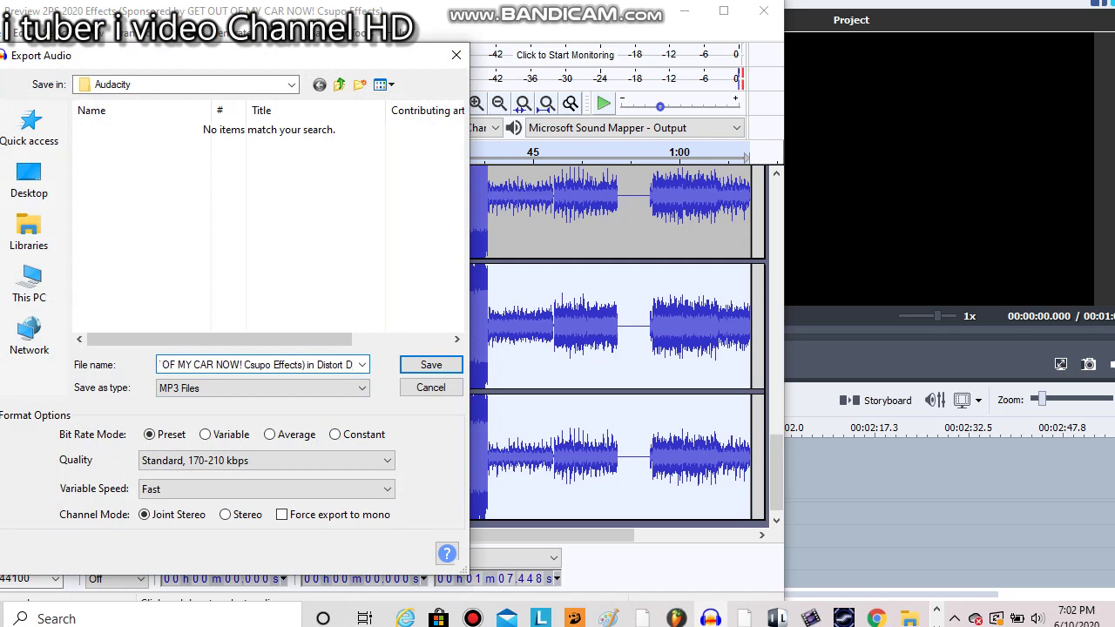
text(eaf M)
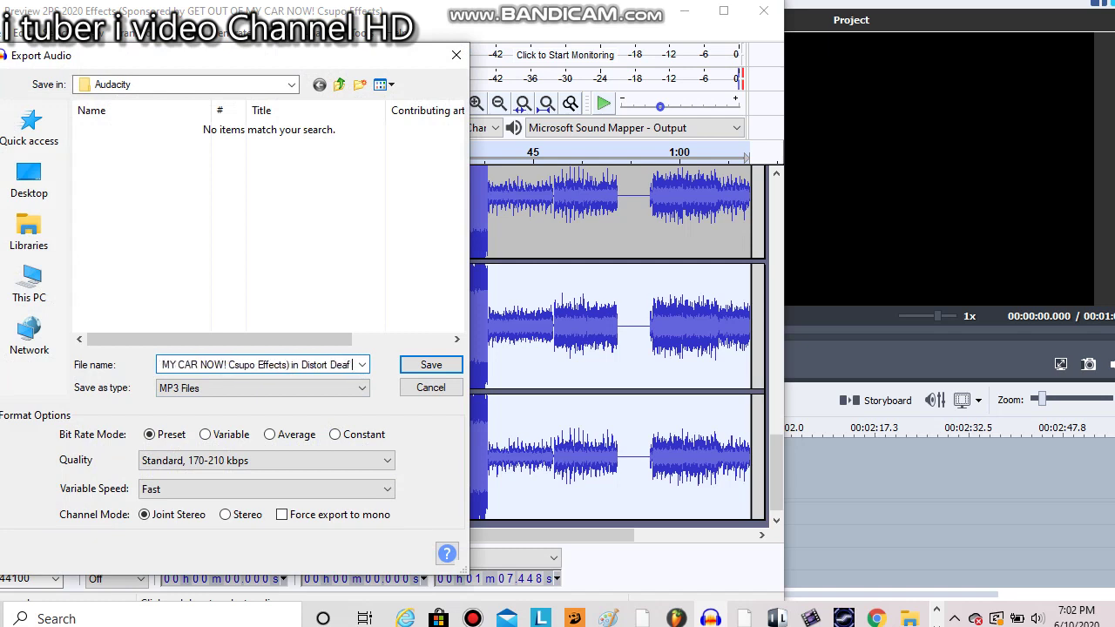
text(ajor)
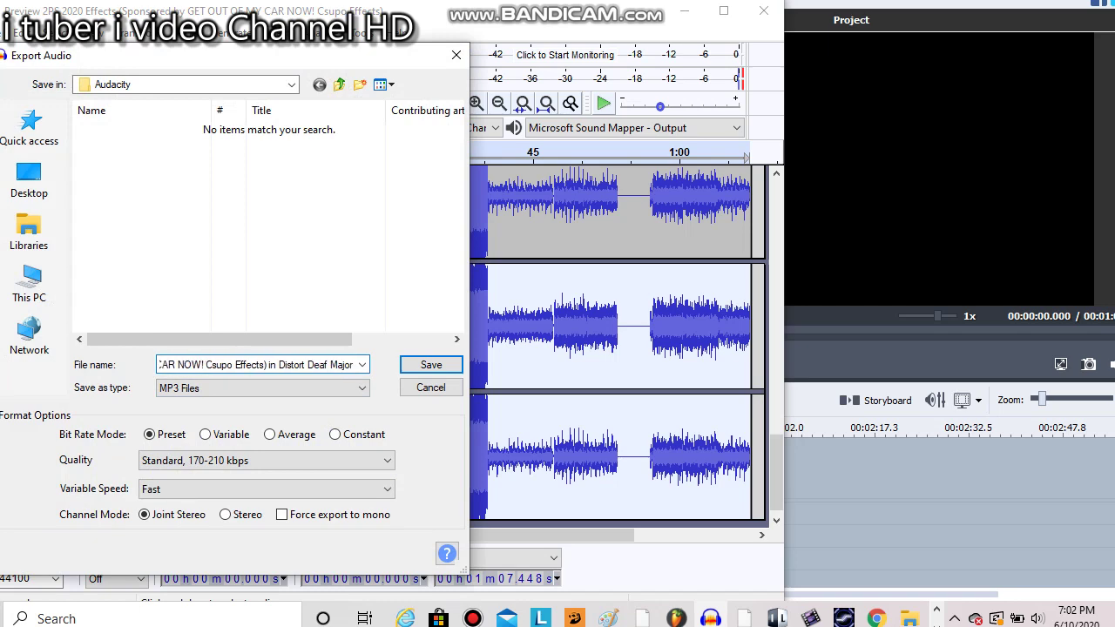
key(Return)
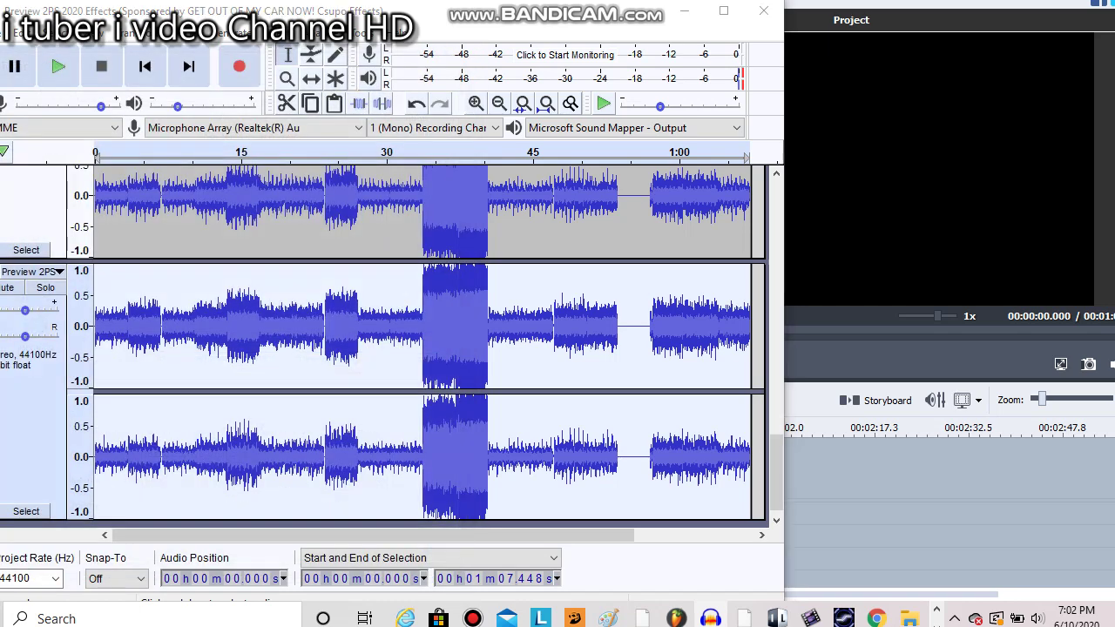
key(Return)
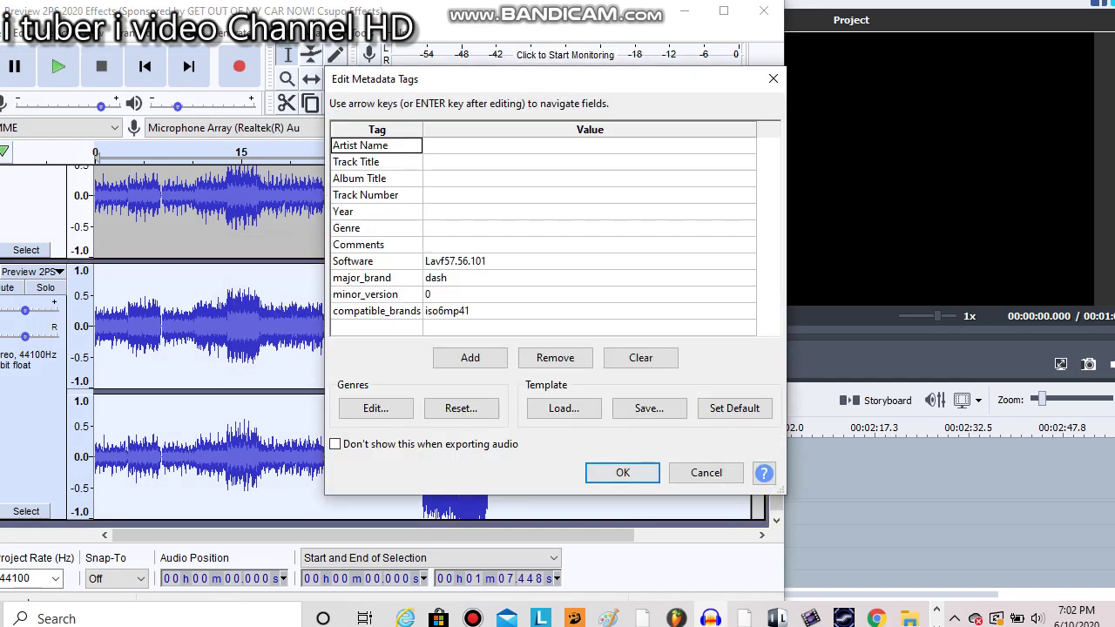
key(Return)
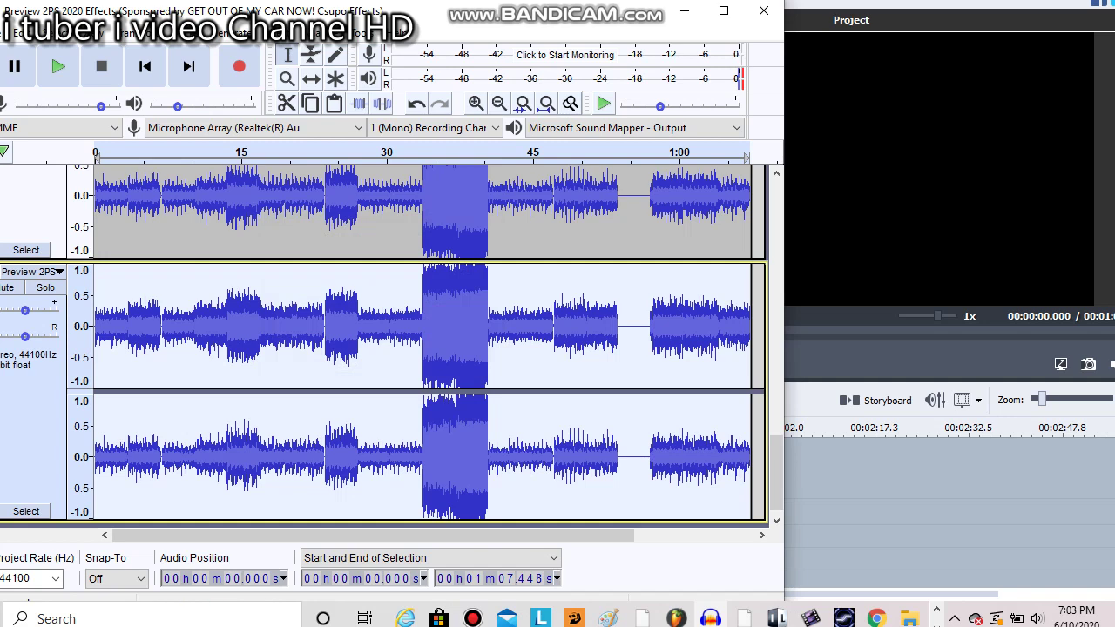
Step: Switch to the video editor and play the project preview from the start
click(710, 619)
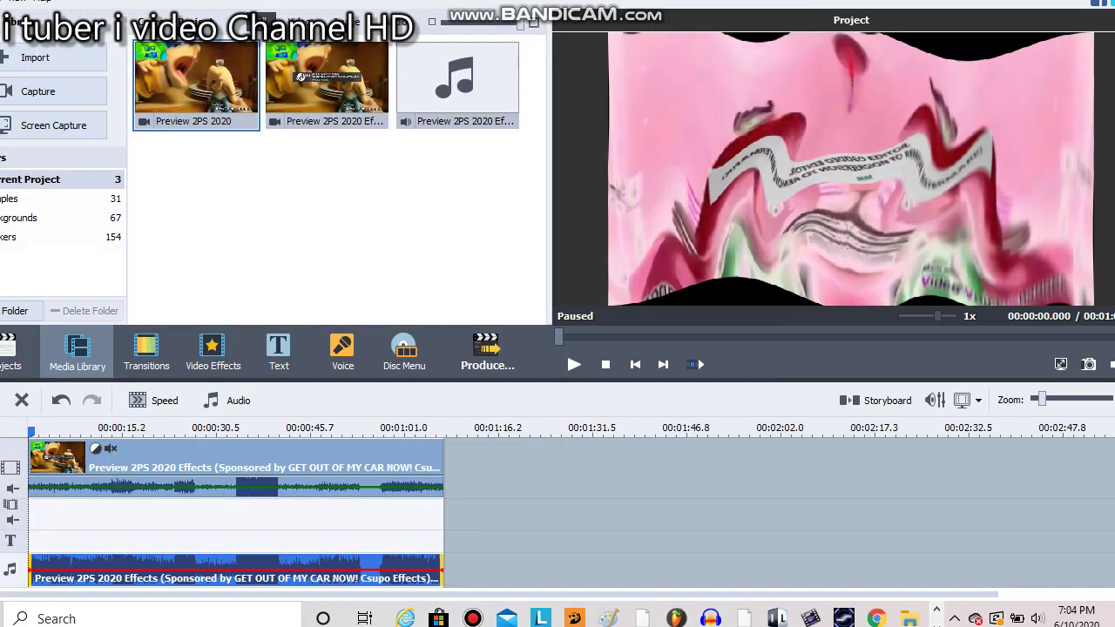
click(574, 364)
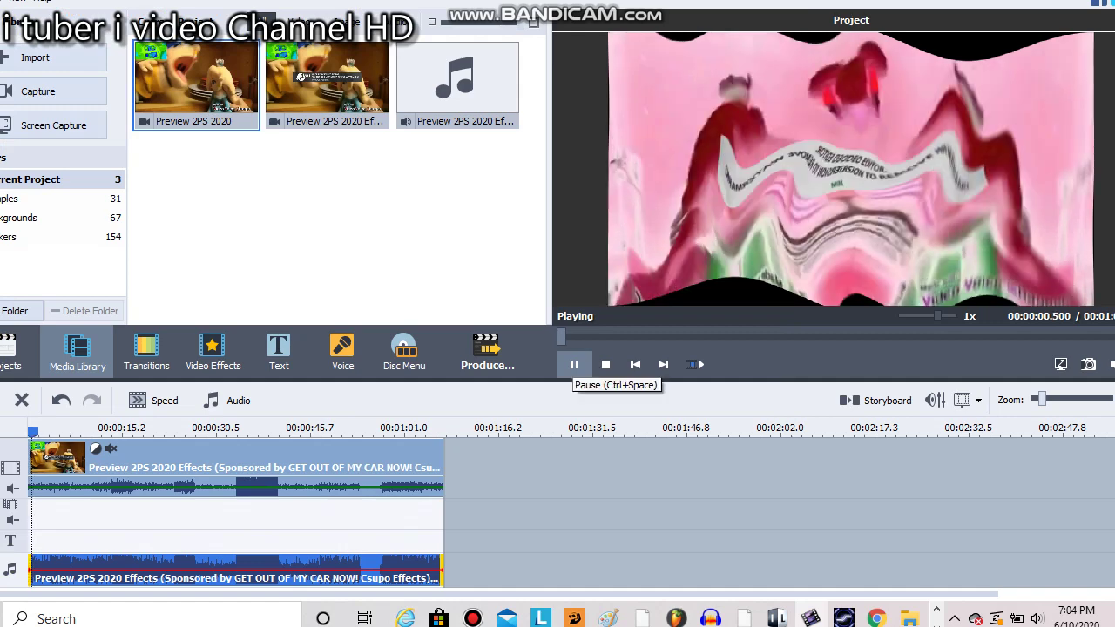